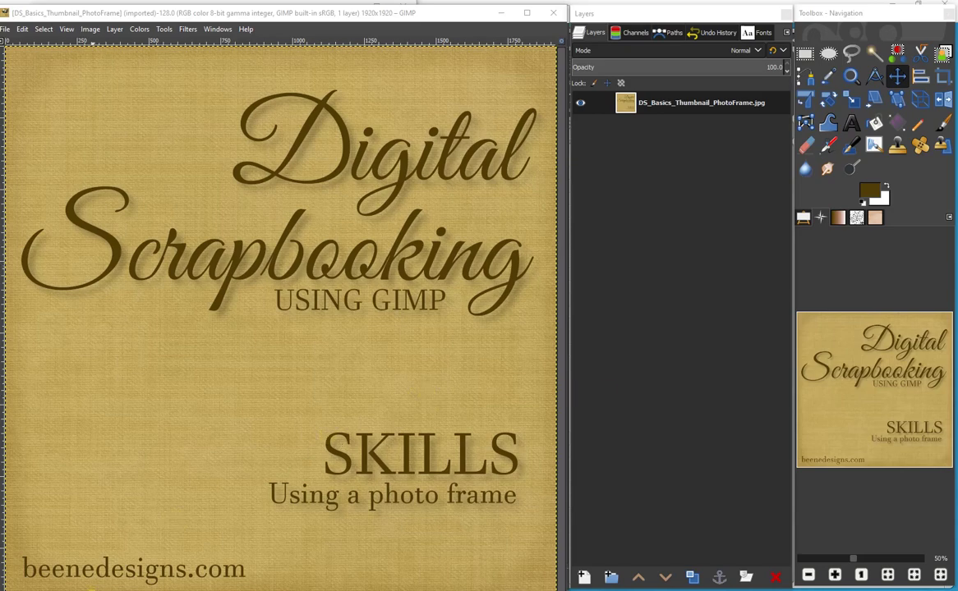
Step: Bring the untitled 3600x3600 framed-photo composition to the front
click(47, 551)
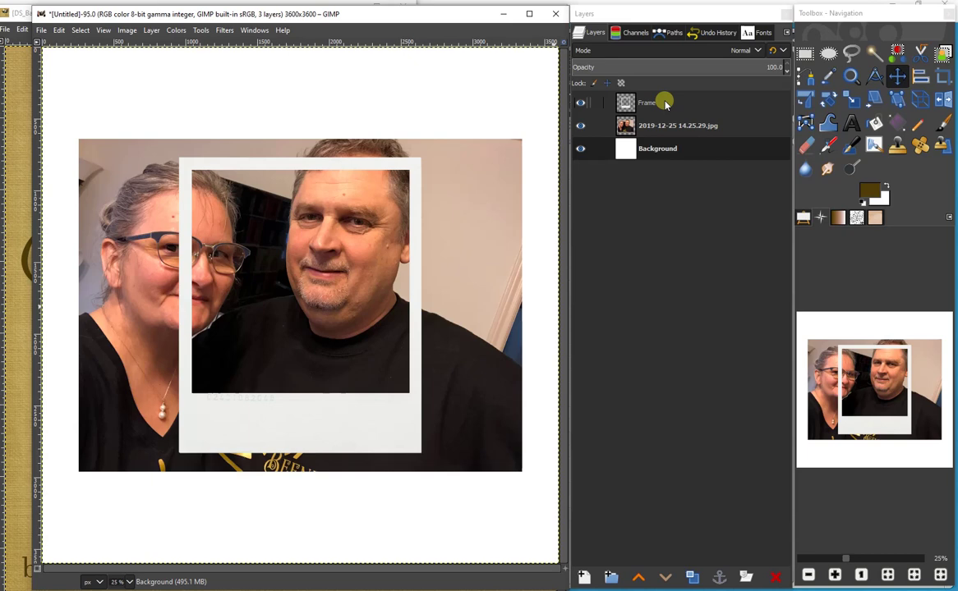
Step: Select the 2019-12-25 14.25.29.jpg photo layer and activate the Scale tool
click(672, 126)
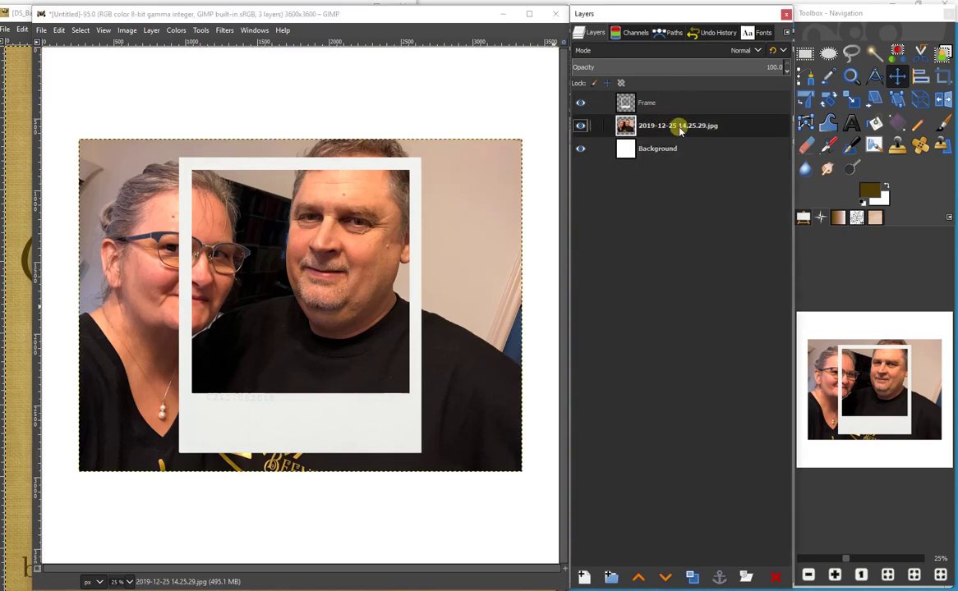
click(856, 101)
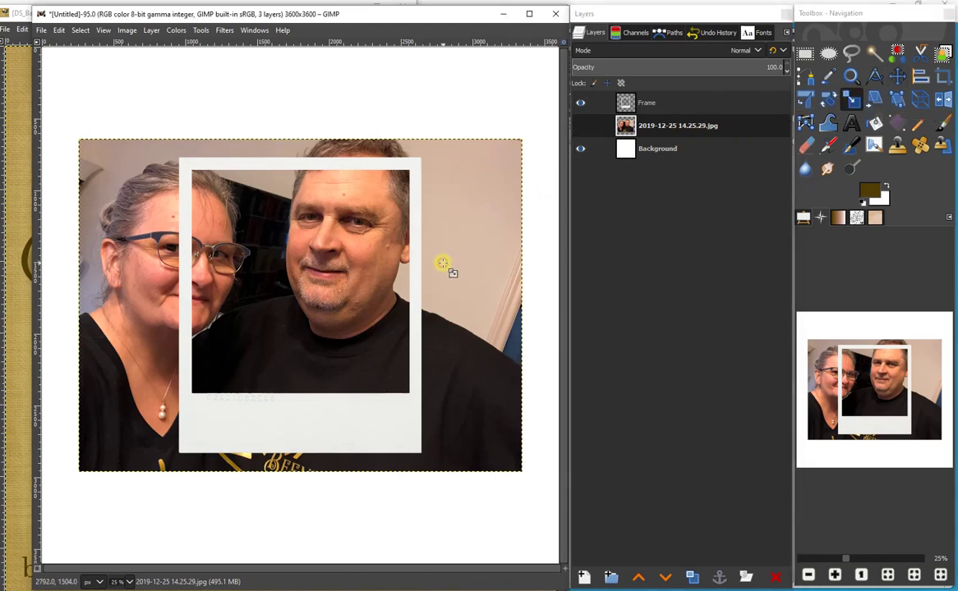
Step: Shrink the couple's photo to 2106×1582 and position it over the frame's opening
click(459, 213)
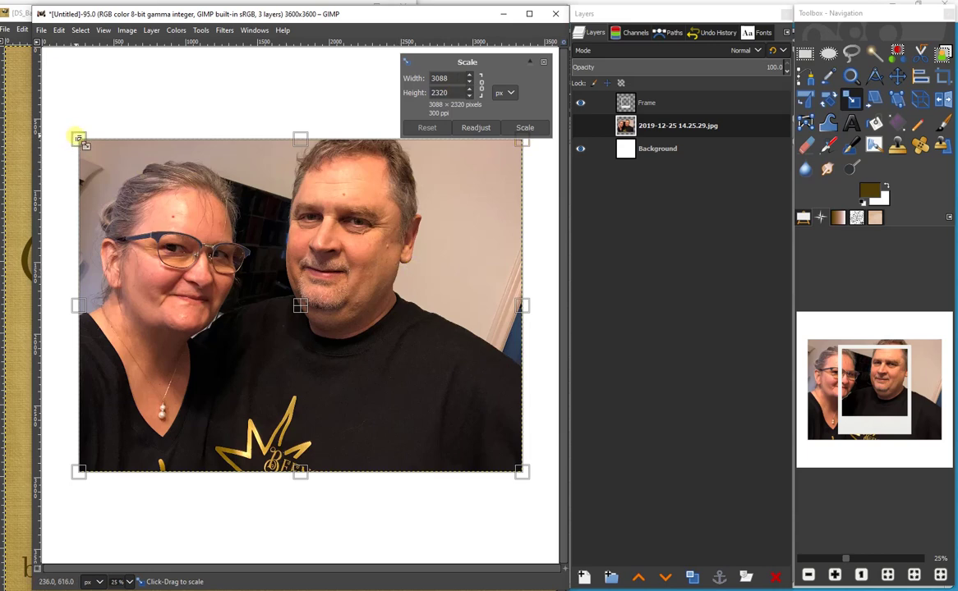
drag(78, 138, 122, 206)
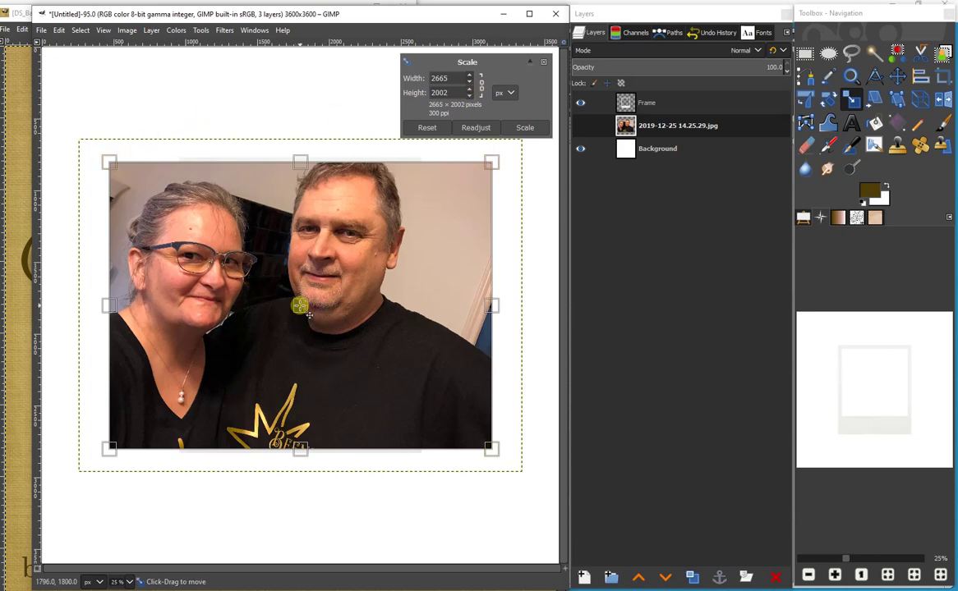
drag(309, 315, 186, 318)
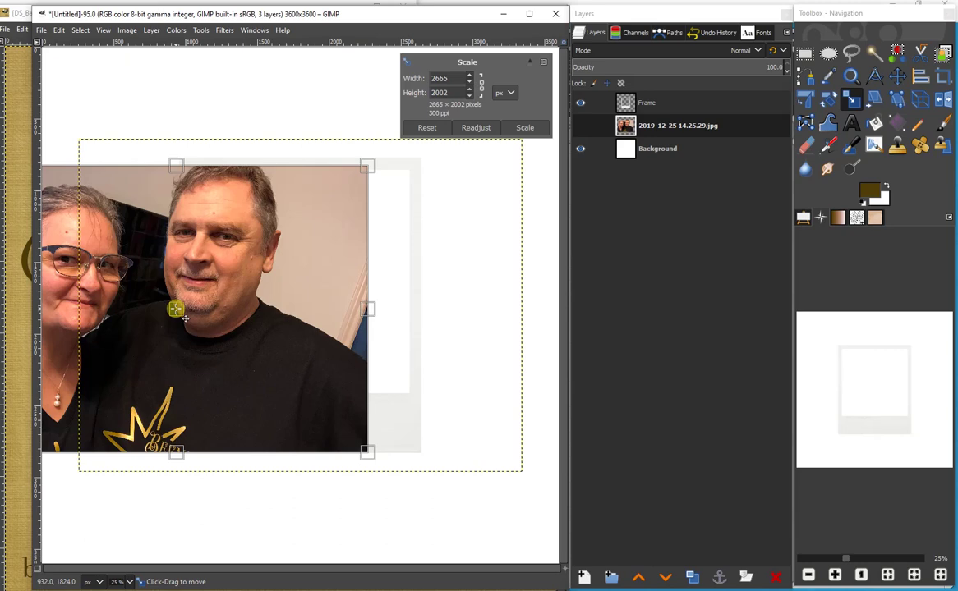
drag(185, 319, 365, 359)
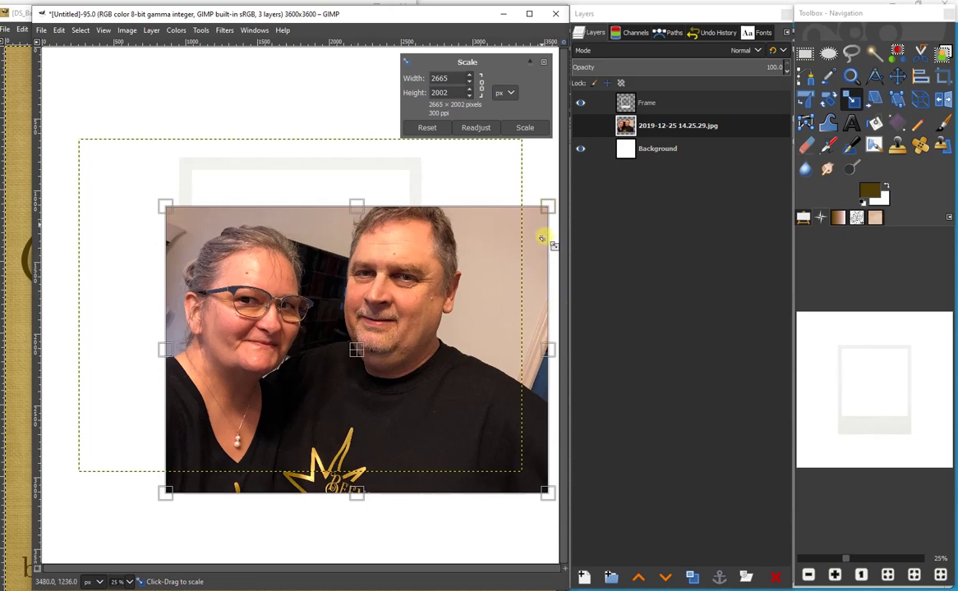
drag(548, 209, 501, 253)
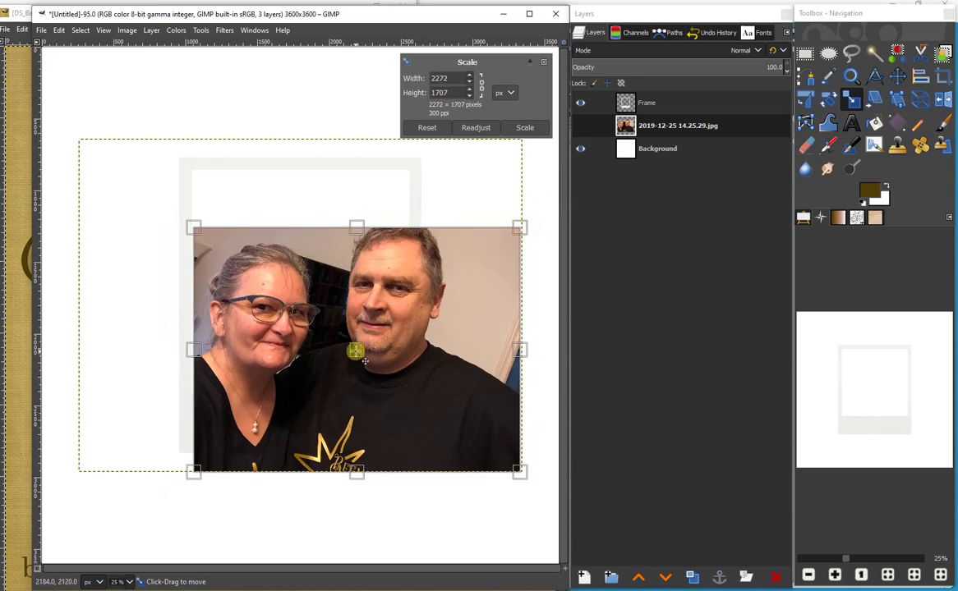
mouse_move(355, 349)
mouse_down()
mouse_move(342, 336)
mouse_move(352, 344)
mouse_up()
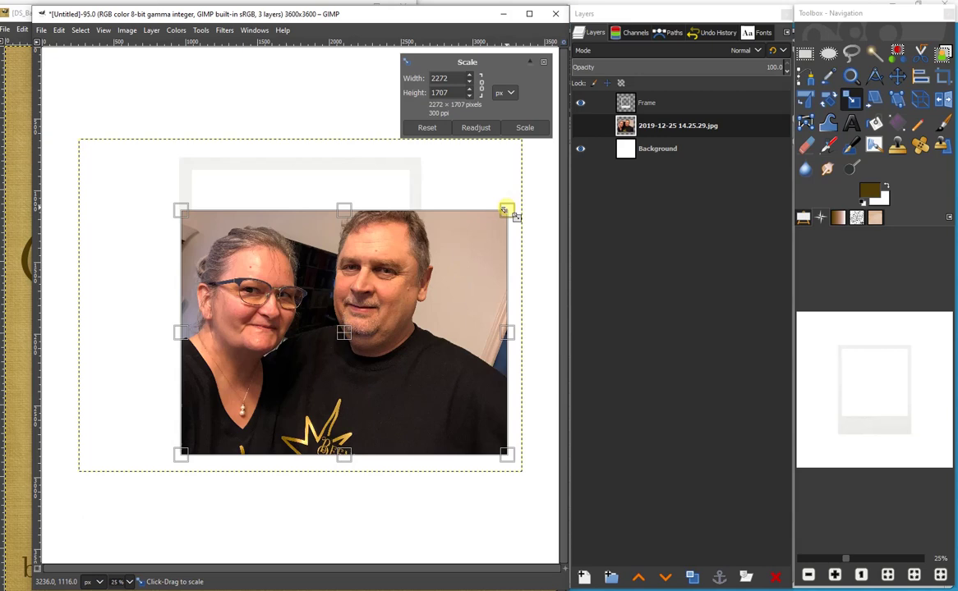
drag(507, 211, 496, 218)
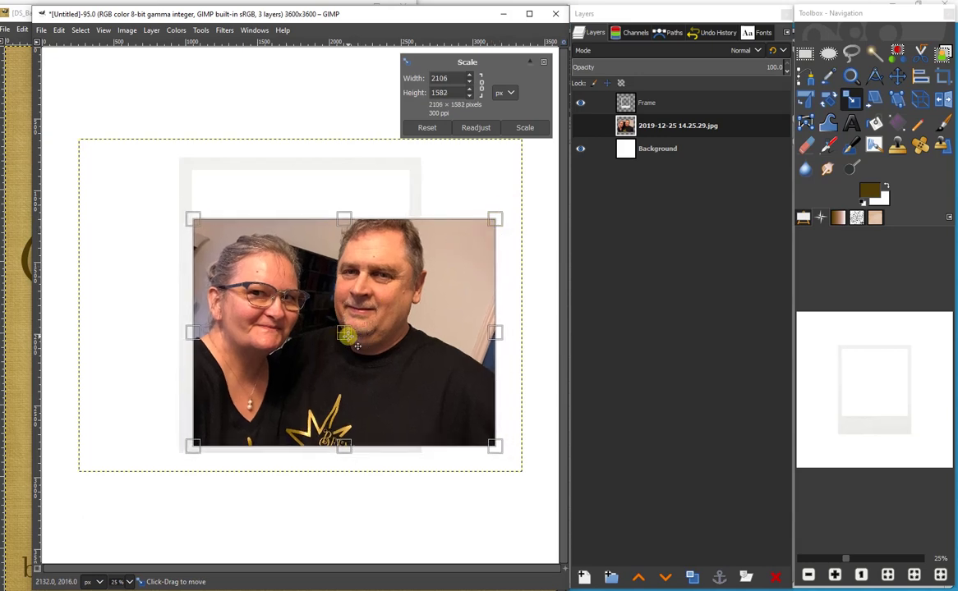
drag(352, 341, 365, 293)
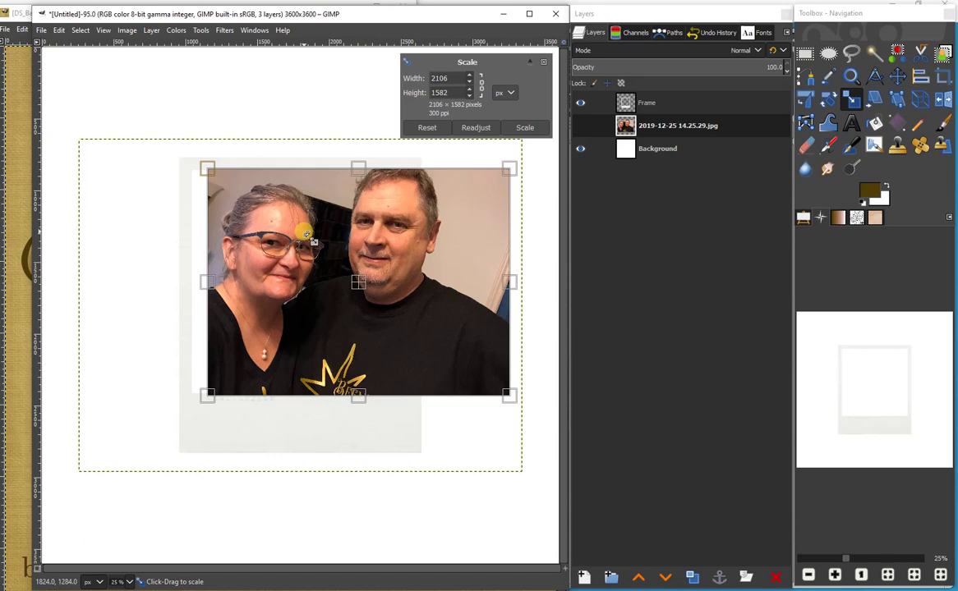
Step: Reset the scale, then resize the photo to 2151×1616 over the frame and apply it
click(428, 127)
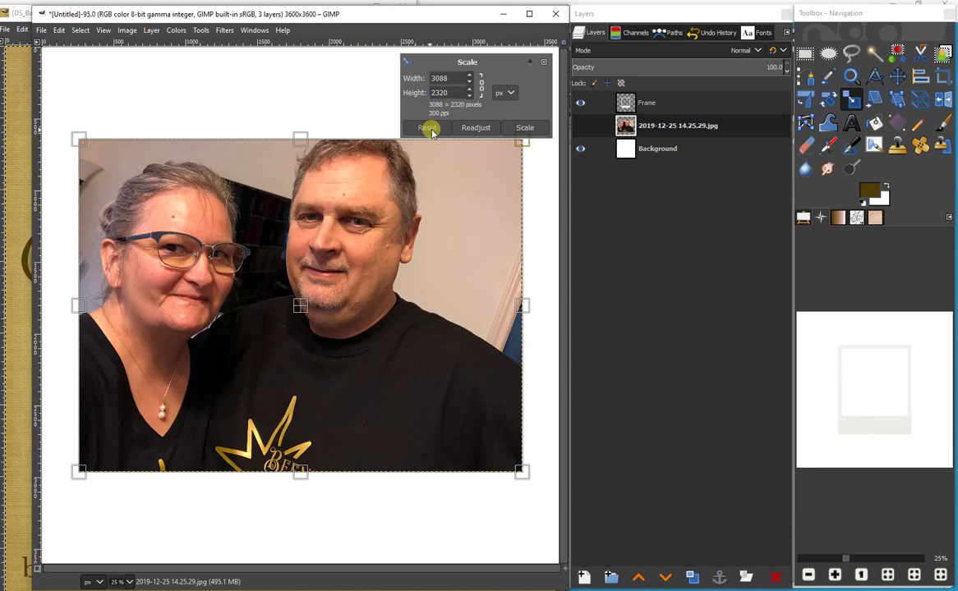
drag(76, 138, 164, 199)
drag(303, 304, 335, 269)
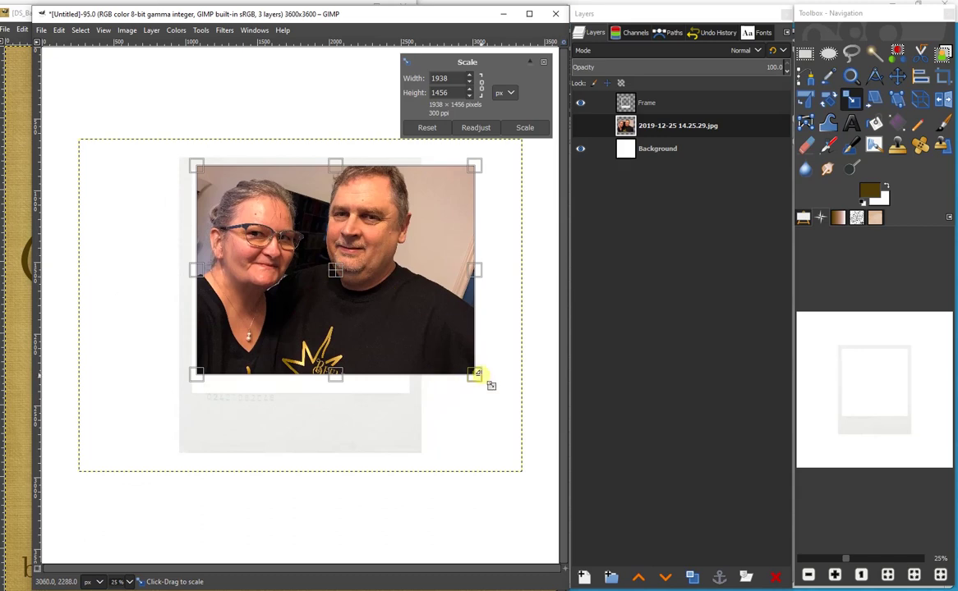
drag(475, 376, 497, 403)
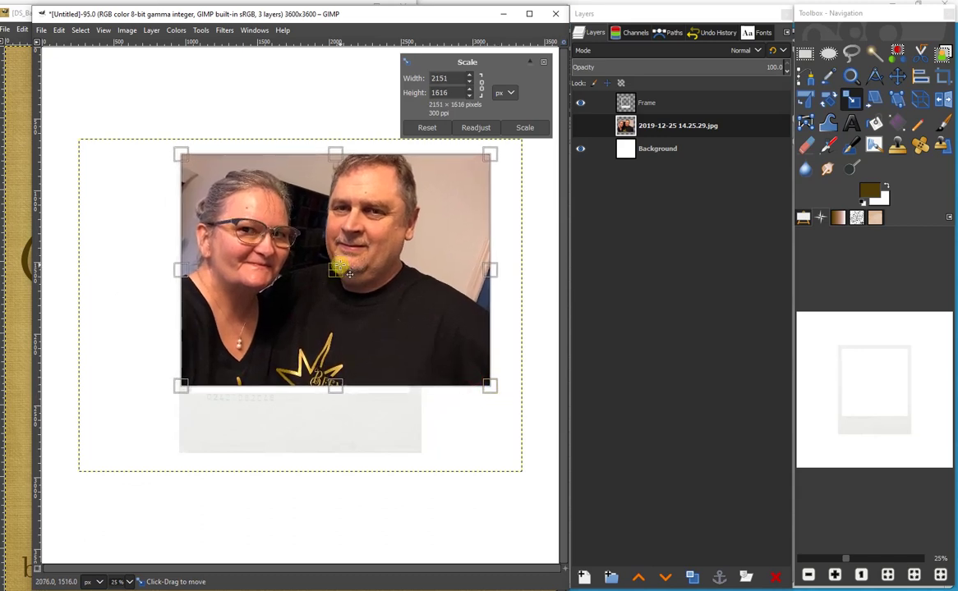
drag(336, 207, 364, 218)
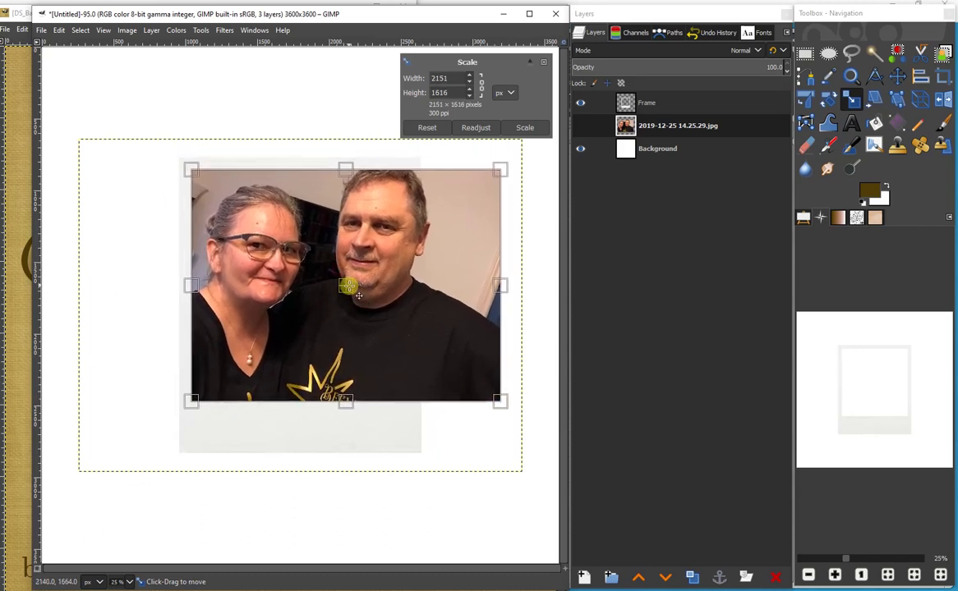
click(524, 127)
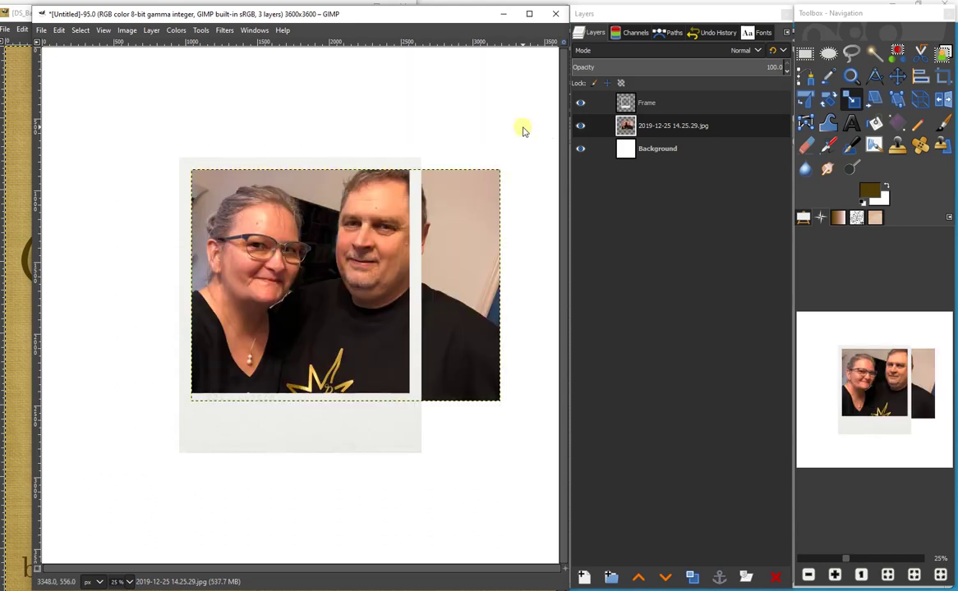
Step: Move the photo layer left so both faces sit inside the frame's window
click(897, 77)
drag(393, 278, 372, 276)
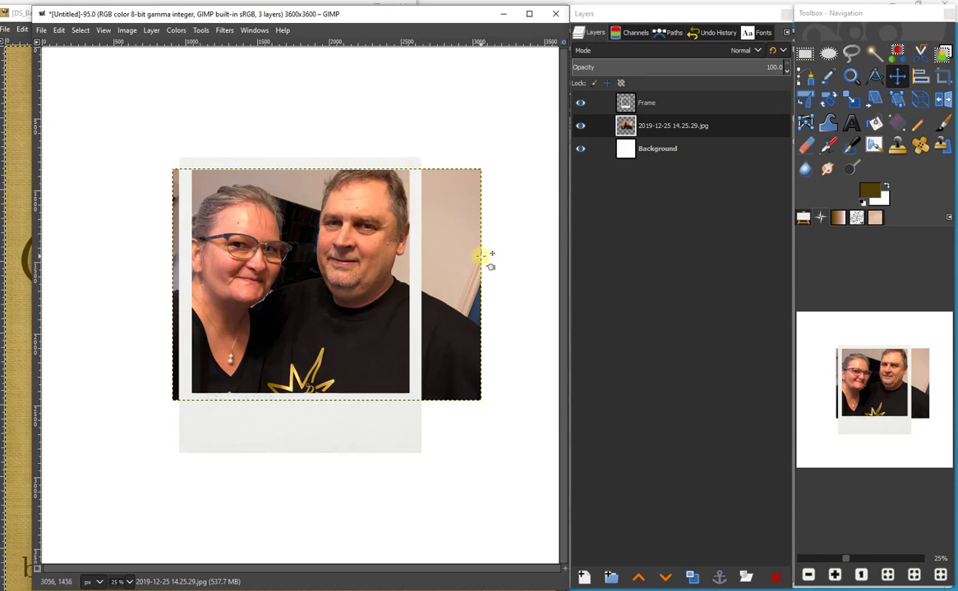
click(740, 127)
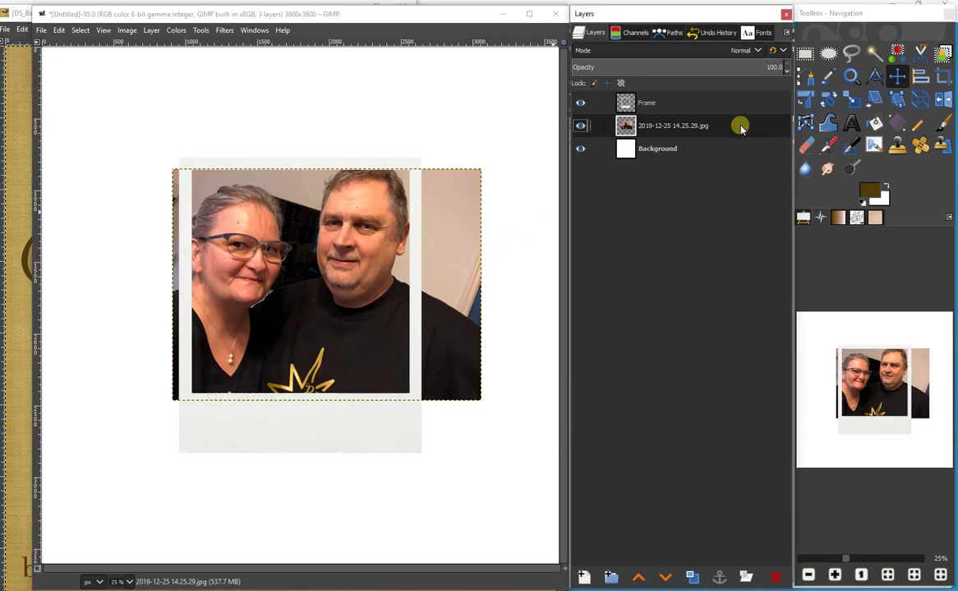
click(944, 79)
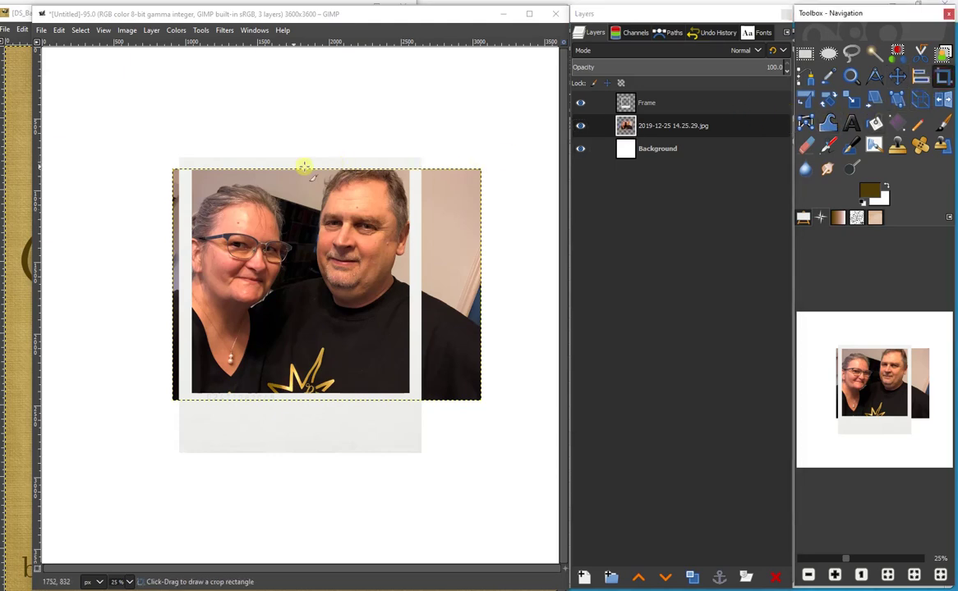
Step: Crop the photo layer to a rectangle around the frame's opening
drag(185, 165, 415, 407)
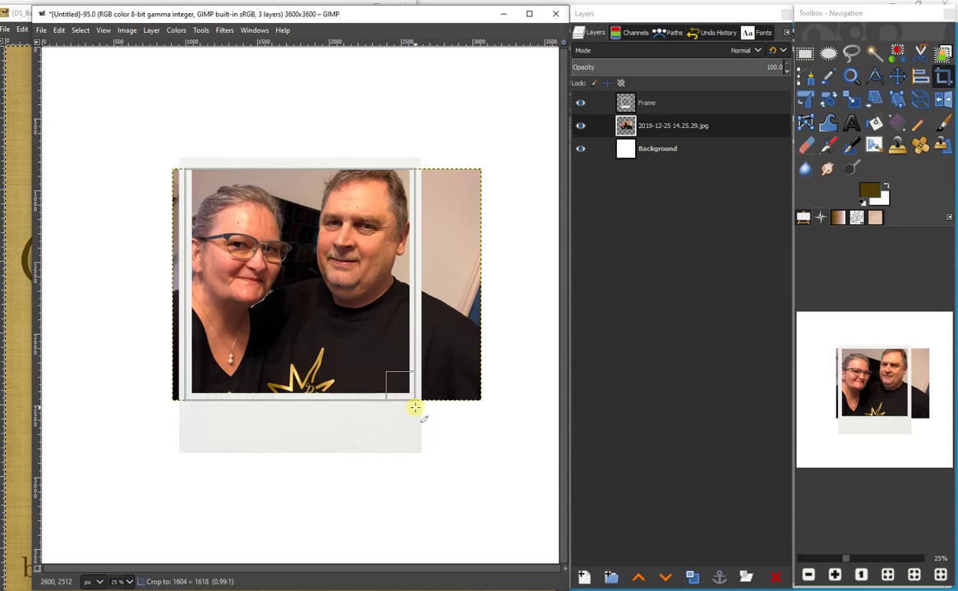
drag(415, 407, 414, 406)
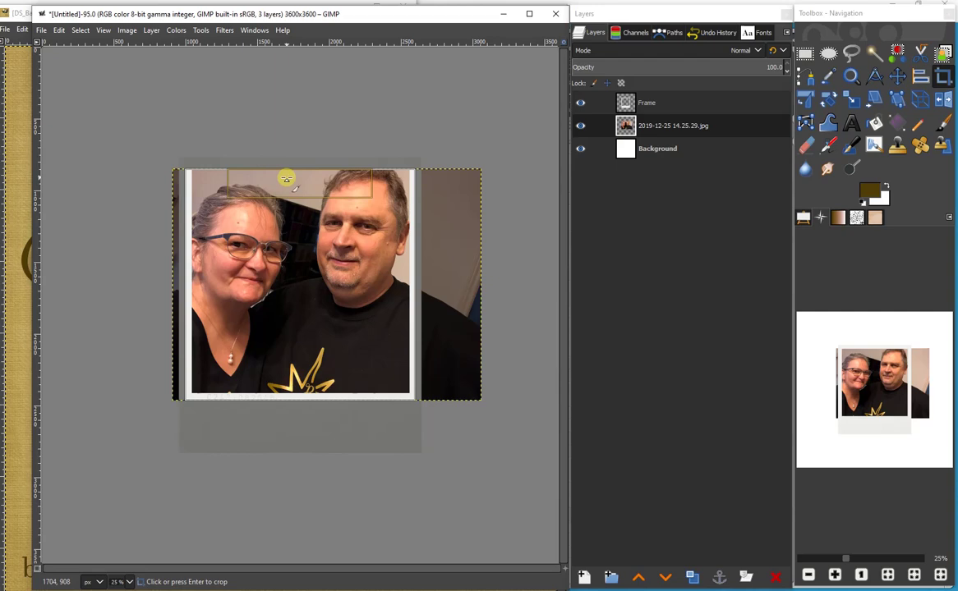
drag(286, 178, 288, 170)
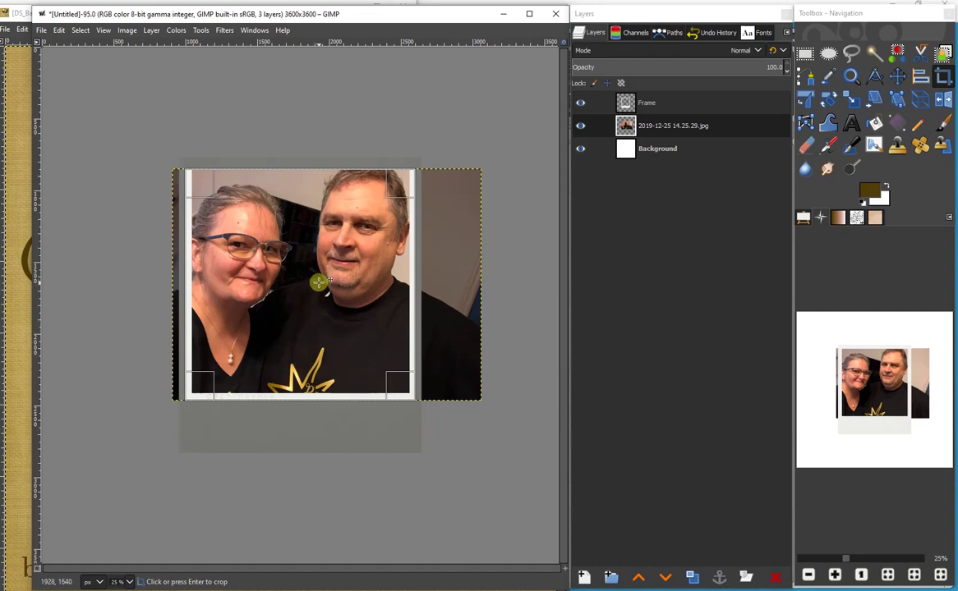
click(318, 281)
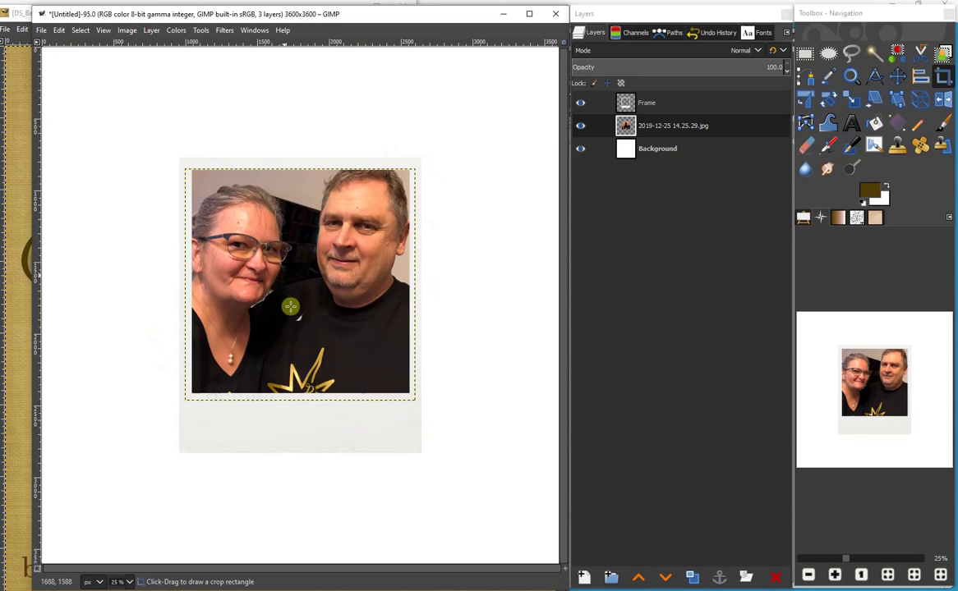
Step: Merge the Frame layer down into the couple's photo layer
click(726, 123)
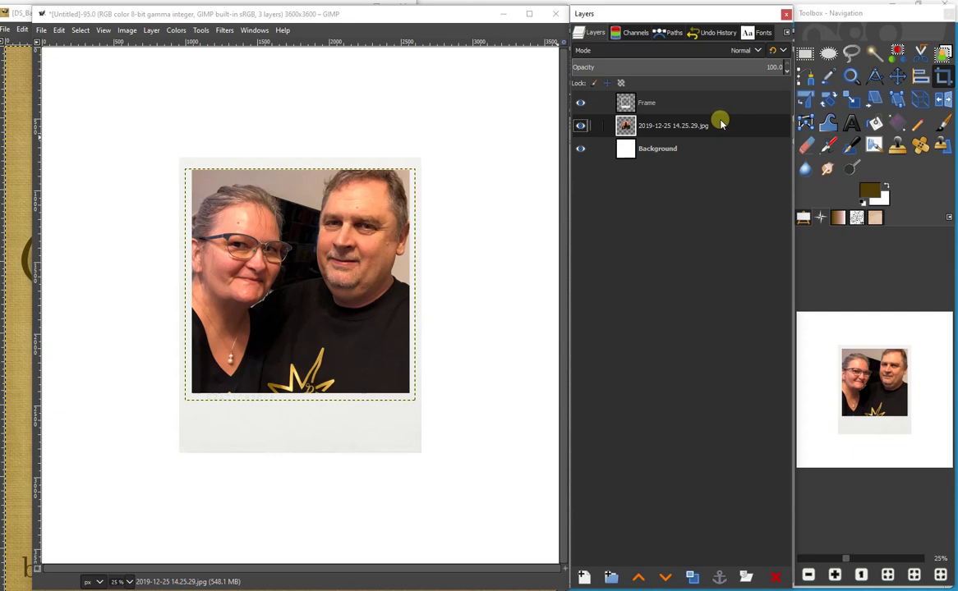
click(672, 104)
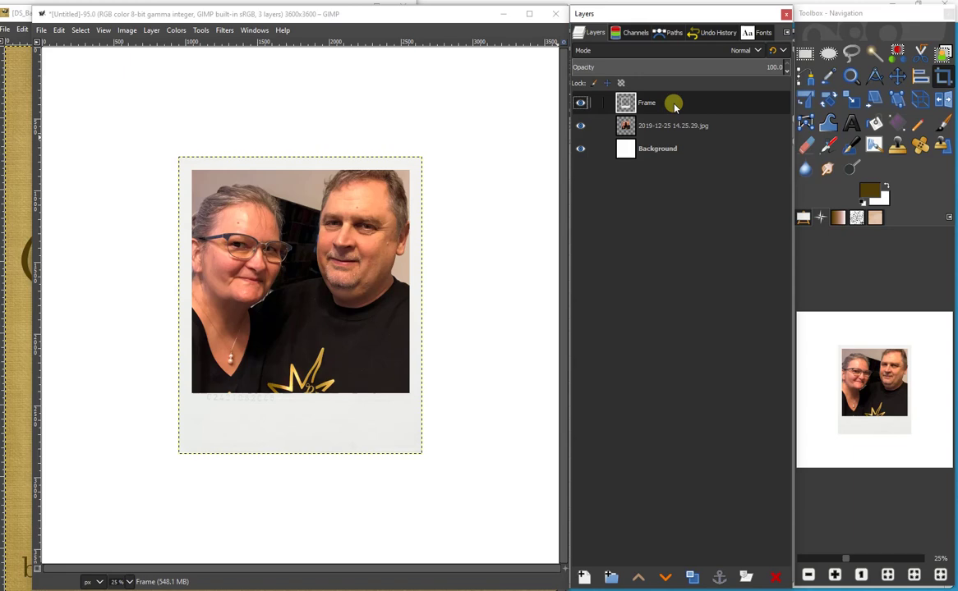
right_click(674, 106)
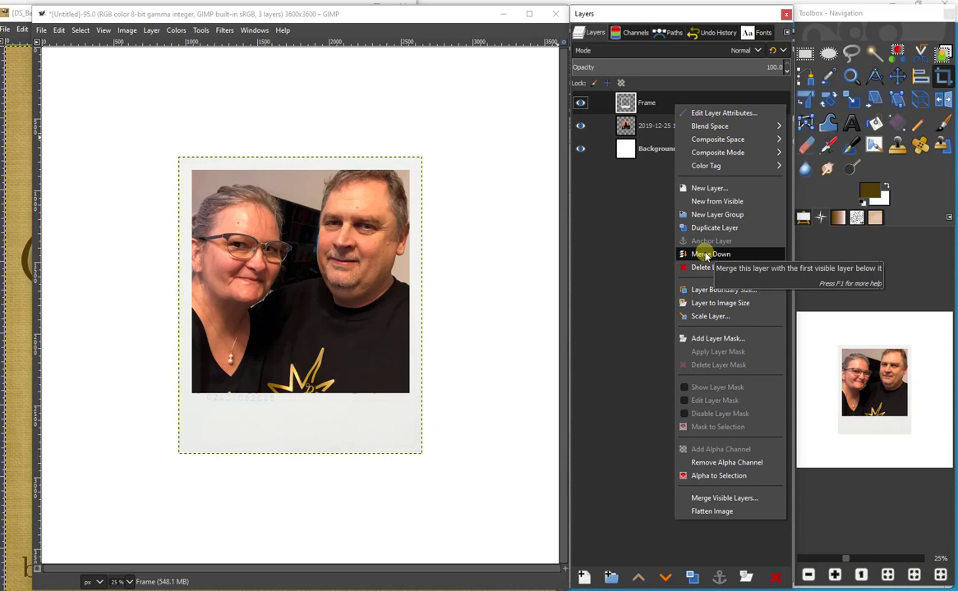
click(665, 104)
right_click(667, 102)
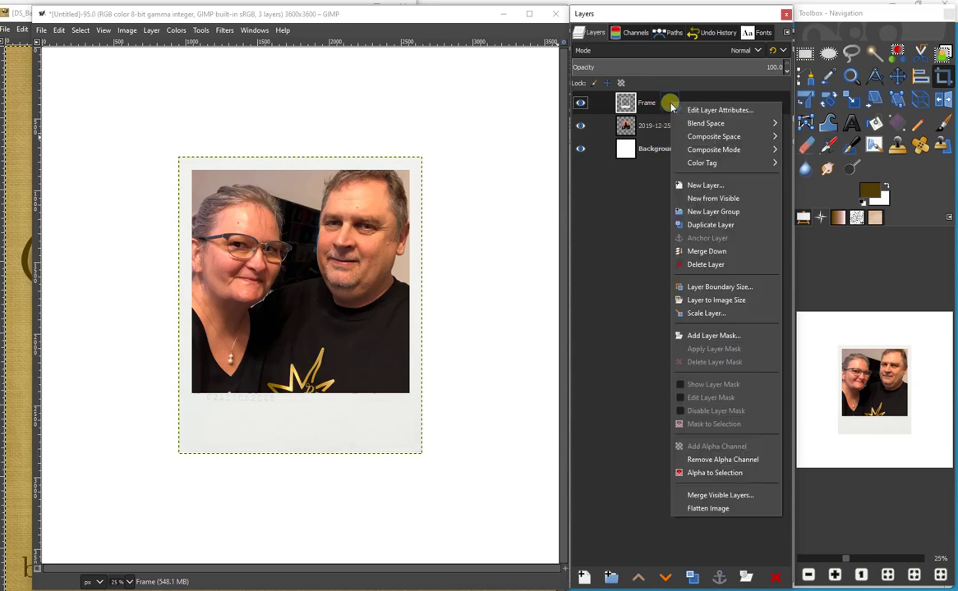
click(712, 251)
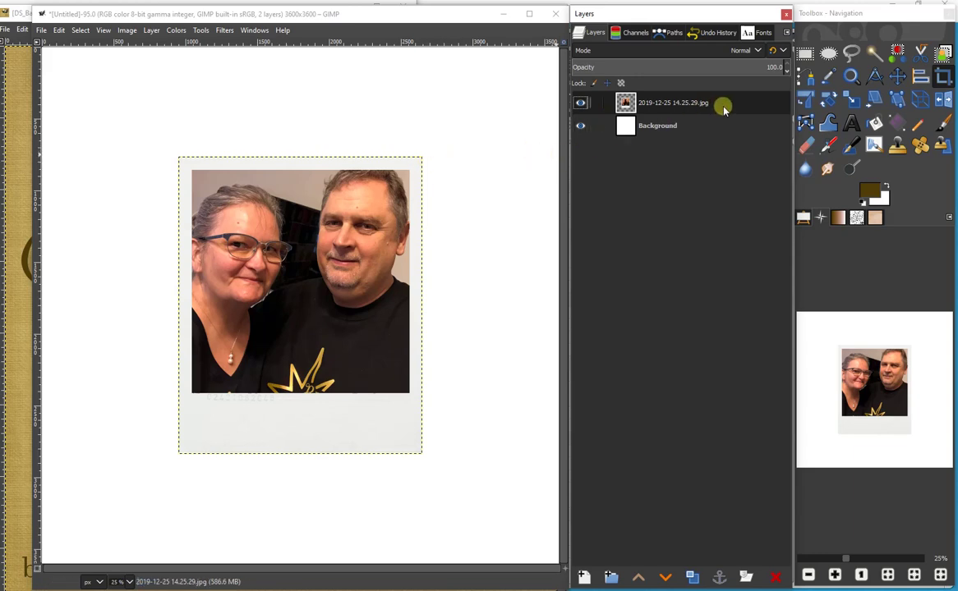
Step: Try scaling the merged framed photo, then reset it to its original size
click(852, 99)
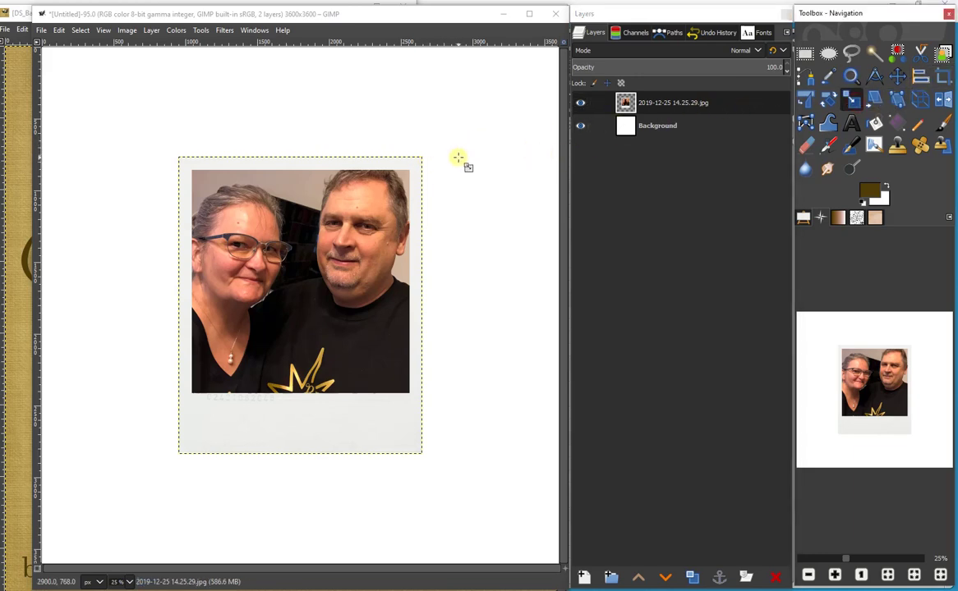
click(420, 160)
drag(420, 161, 422, 185)
click(426, 127)
Step: Tilt the framed photo with the Rotate tool, then reset the angle to about 0°
click(828, 97)
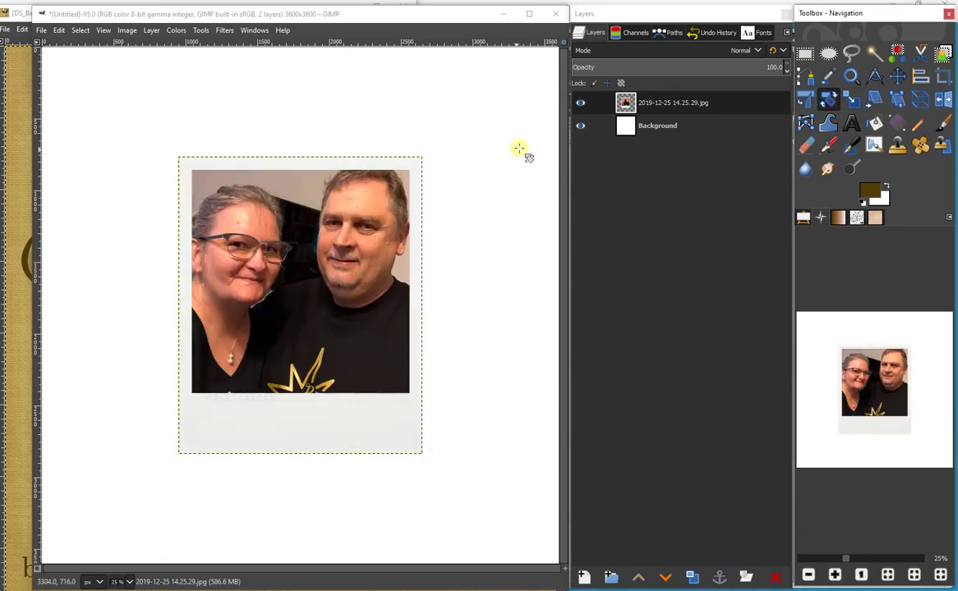
mouse_move(416, 160)
mouse_down()
mouse_move(468, 205)
mouse_move(342, 109)
mouse_move(398, 135)
mouse_move(412, 163)
mouse_up()
click(426, 140)
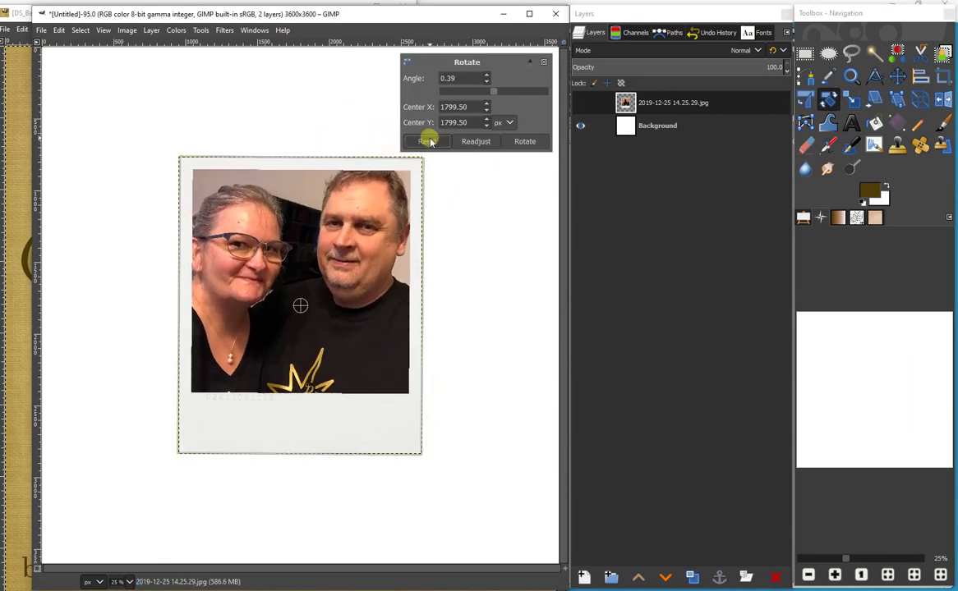